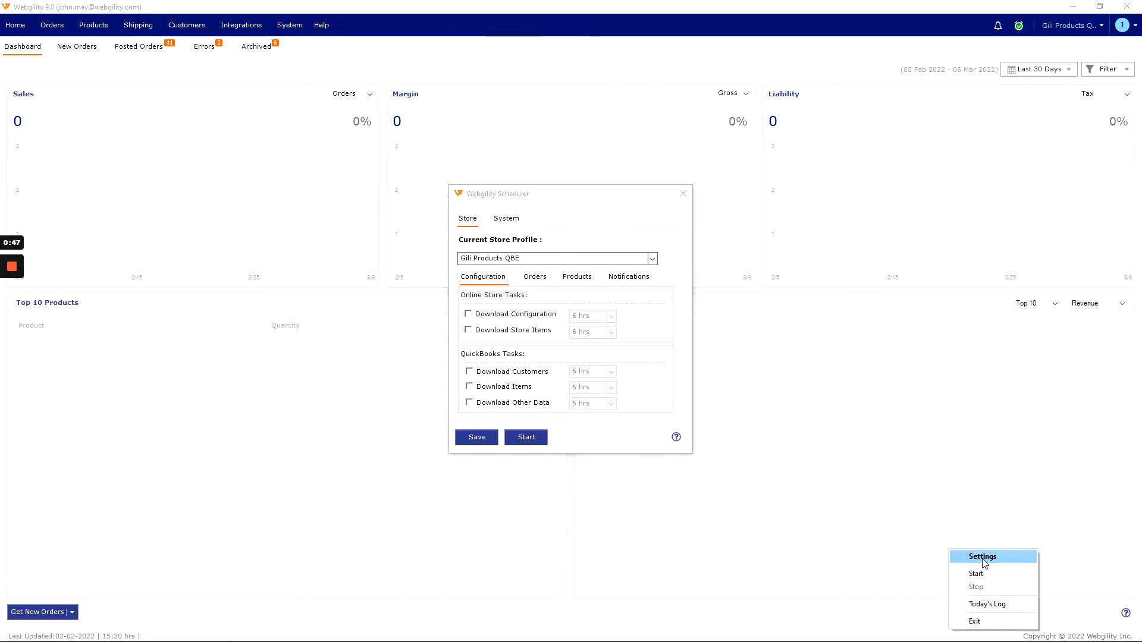
Step: For the Gili Products QBE store profile, enable the Download Configuration, Download Customers and Download Other Data tasks
left_click(583, 188)
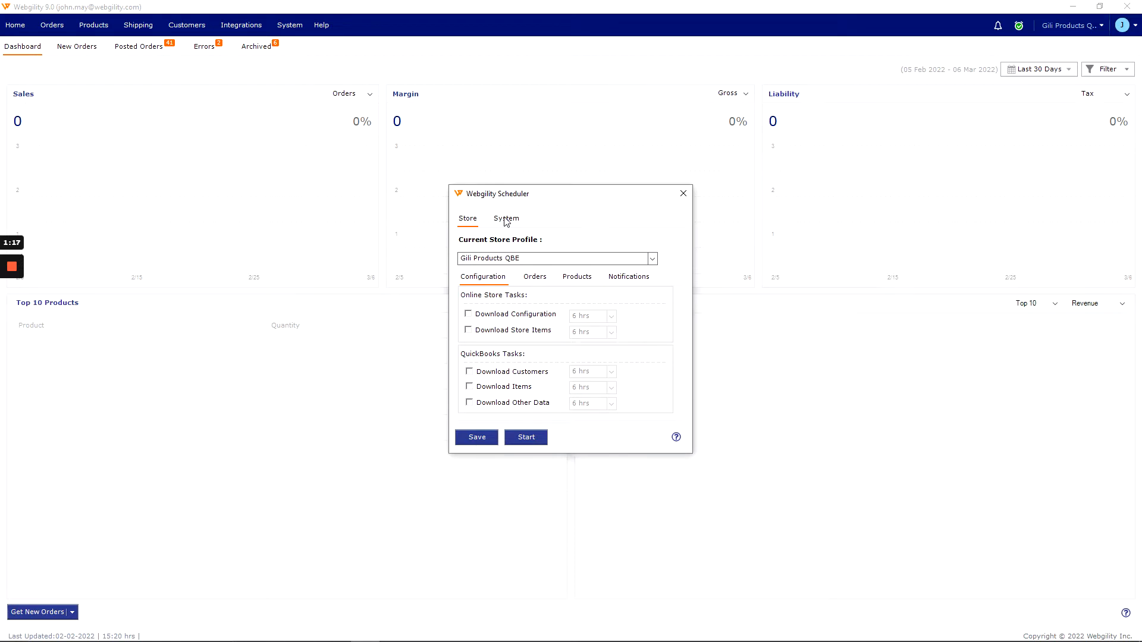
left_click(519, 260)
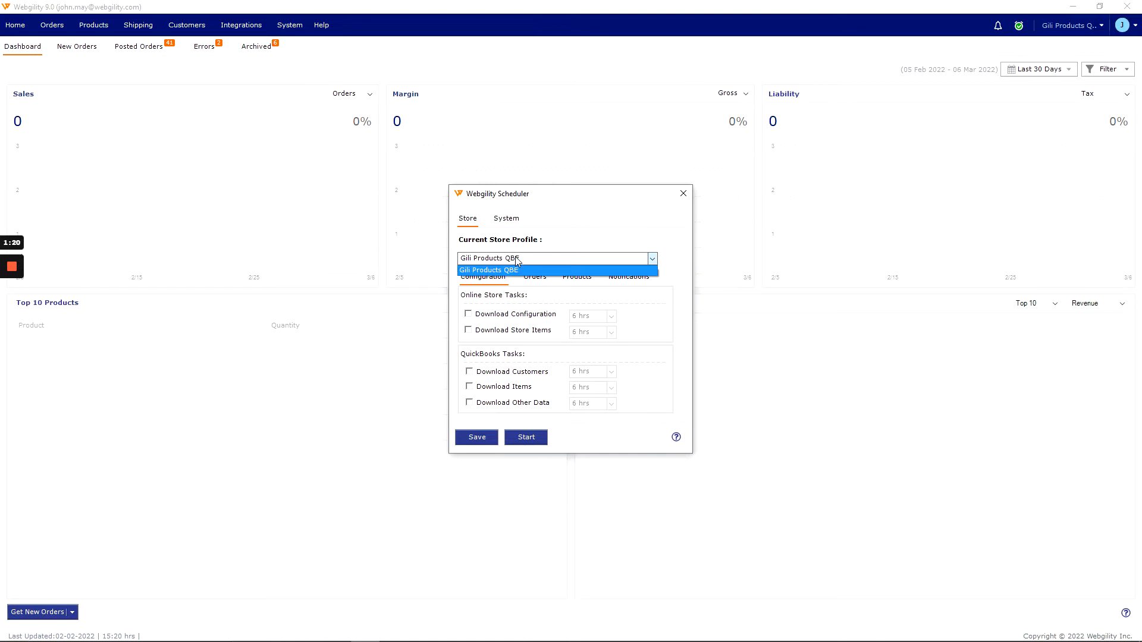
left_click(583, 258)
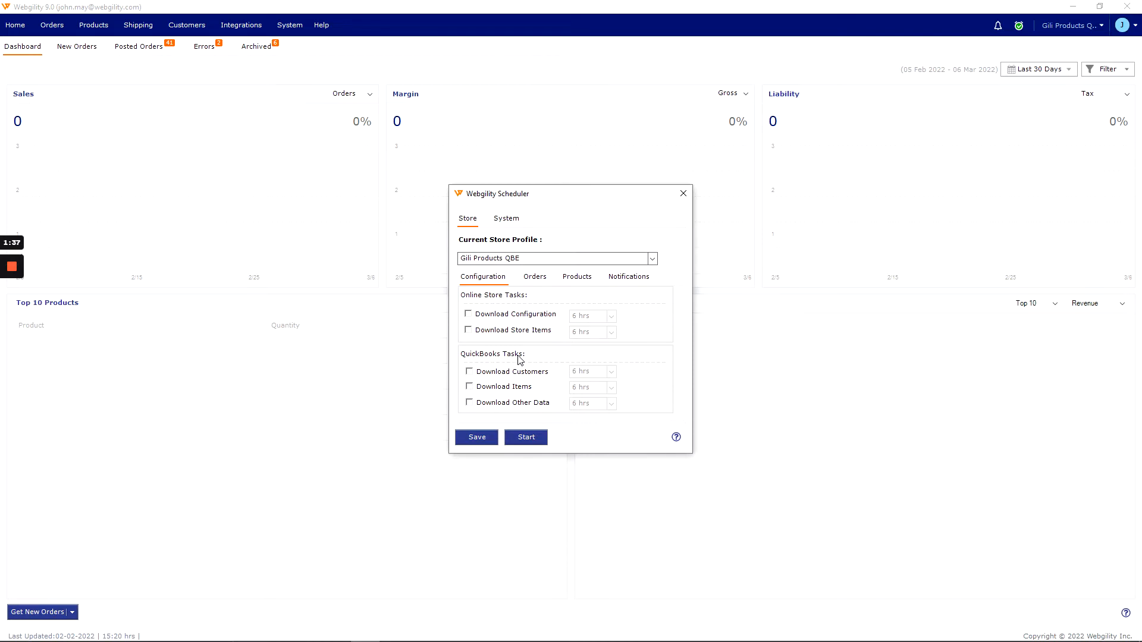
left_click(508, 316)
left_click(500, 373)
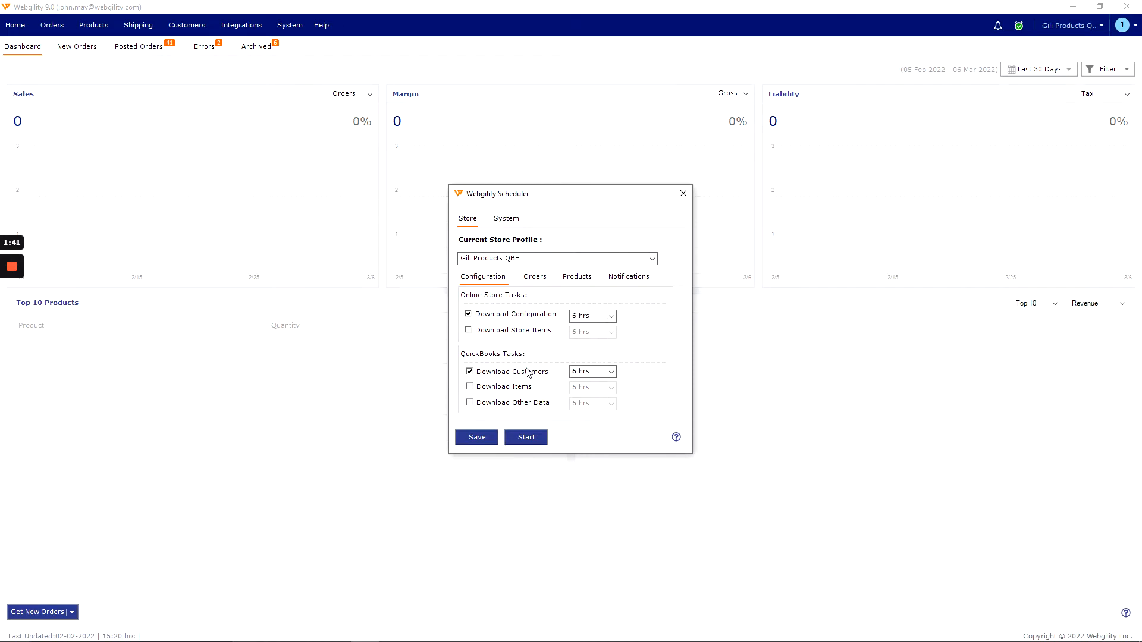
left_click(505, 405)
Step: Set the intervals of Download Configuration, Download Customers and Download Other Data to 24 hrs
left_click(581, 316)
left_click(587, 356)
left_click(583, 372)
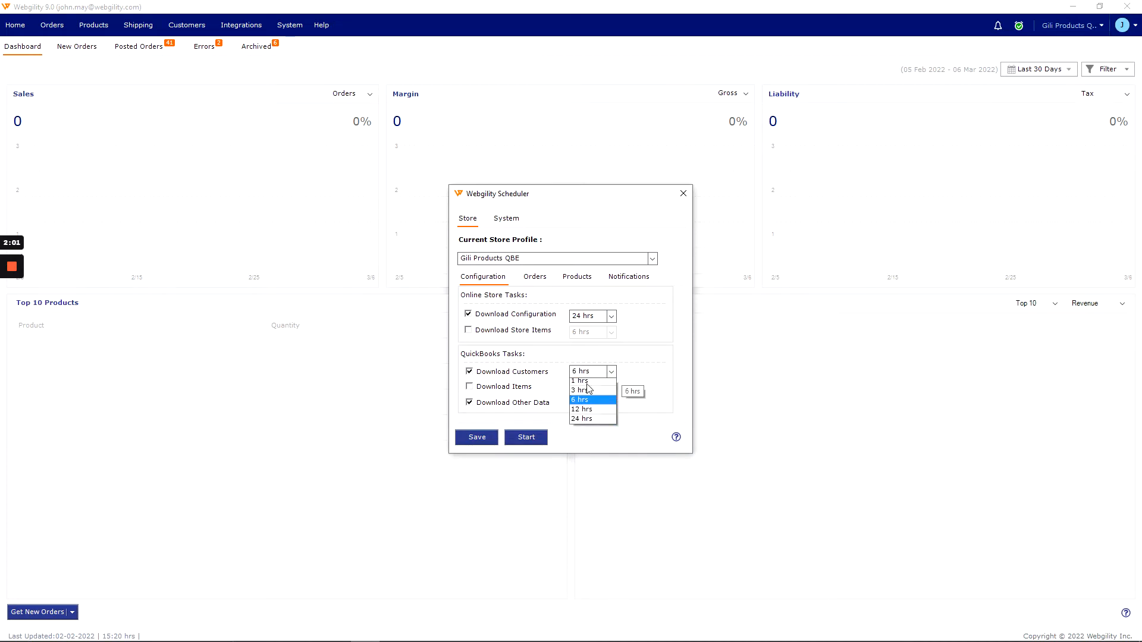
left_click(591, 421)
left_click(594, 403)
left_click(585, 452)
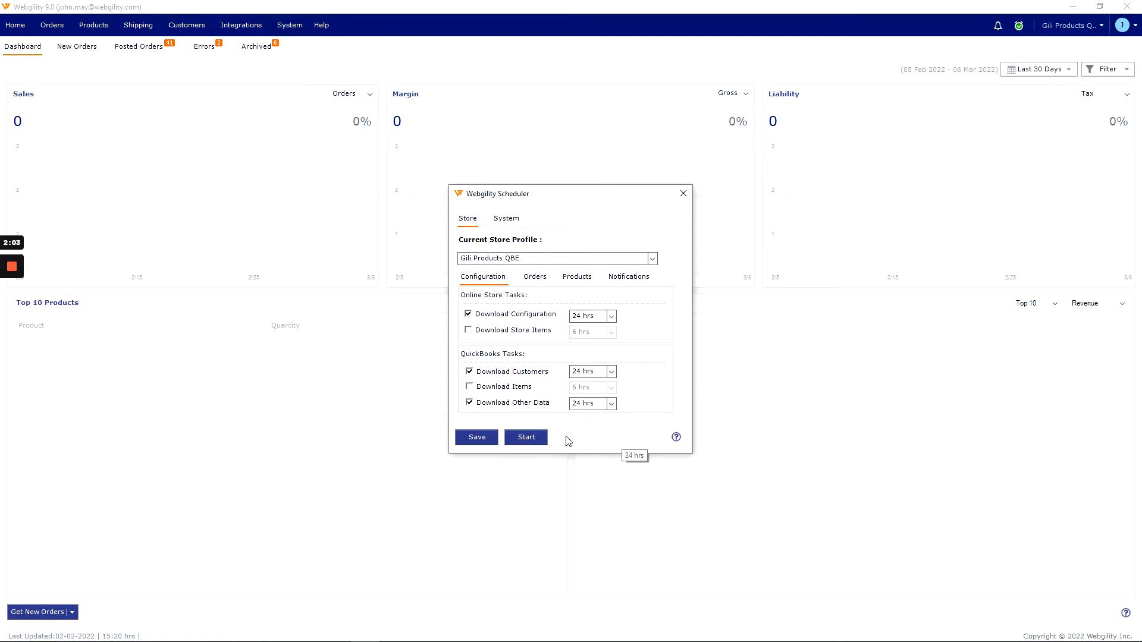
Step: Enable Download Orders, Post to QuickBooks and Post to Store in the store's order tasks, keeping the order download interval at 30 mins
left_click(542, 278)
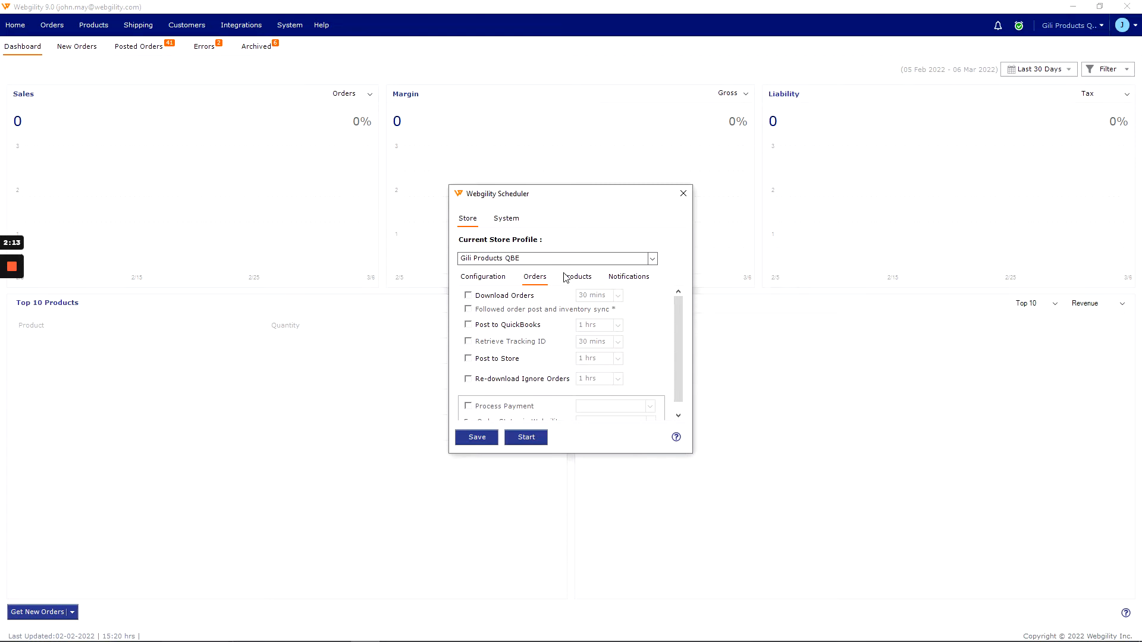
left_click(516, 297)
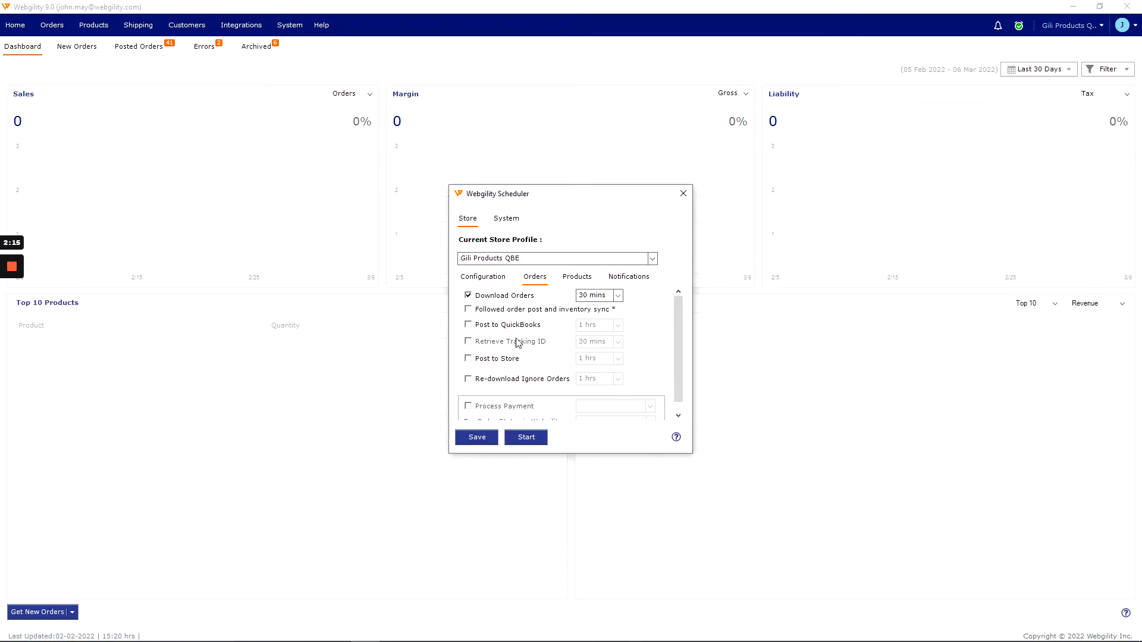
left_click(507, 328)
left_click(617, 296)
left_click(657, 309)
left_click(503, 360)
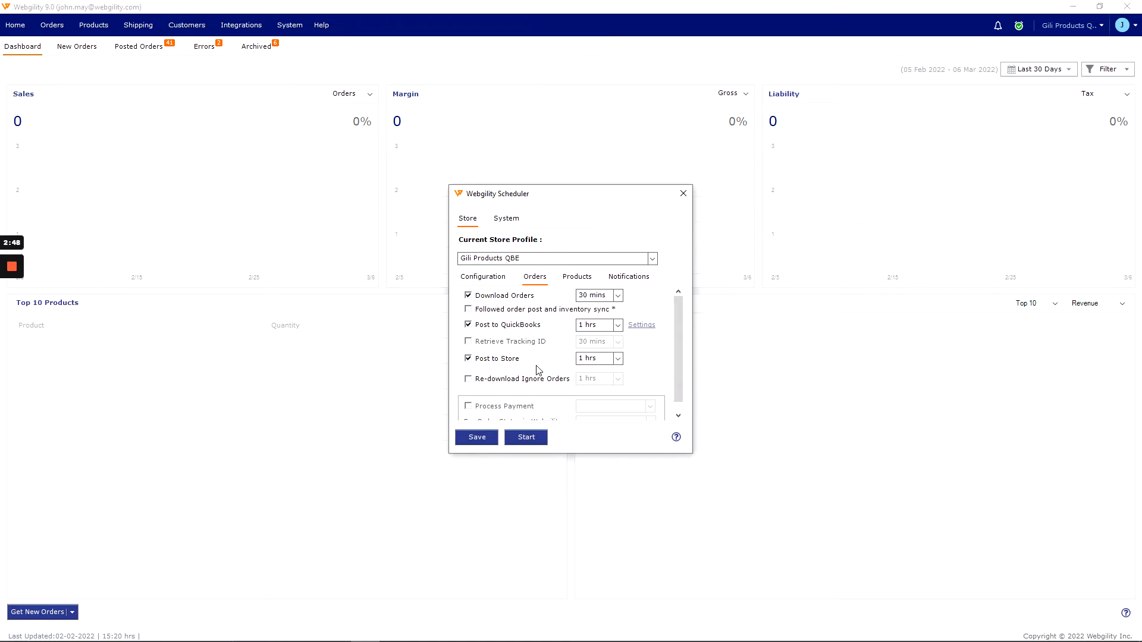
Step: Enable the Product Scheduler at a 1 hrs interval, updating the online store product and synchronizing both price and quantity
left_click(577, 277)
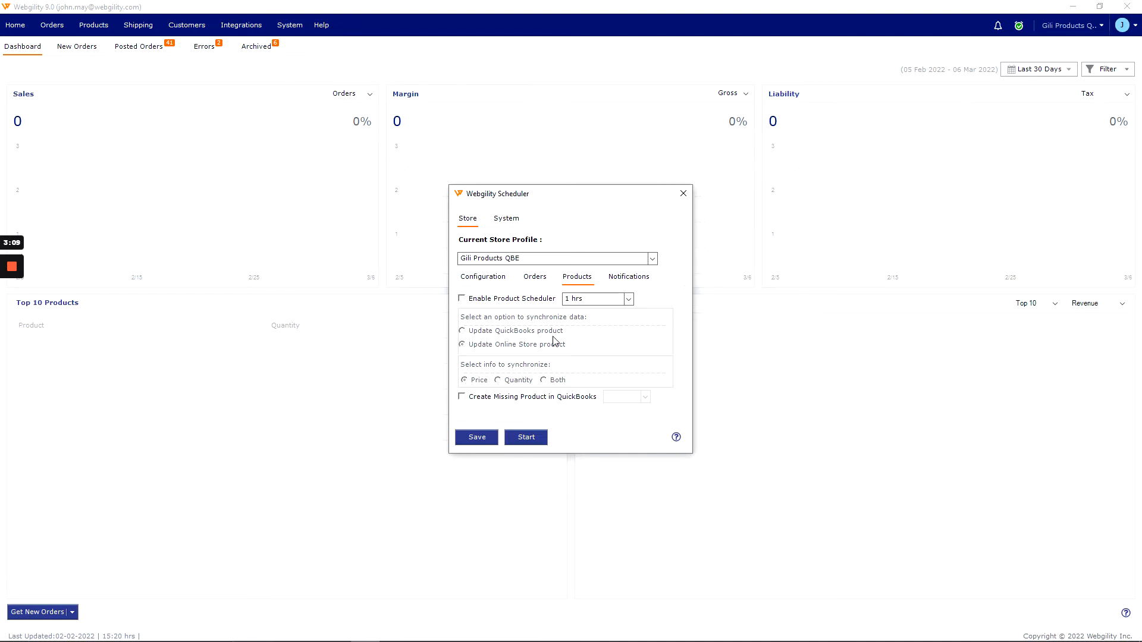
left_click(511, 300)
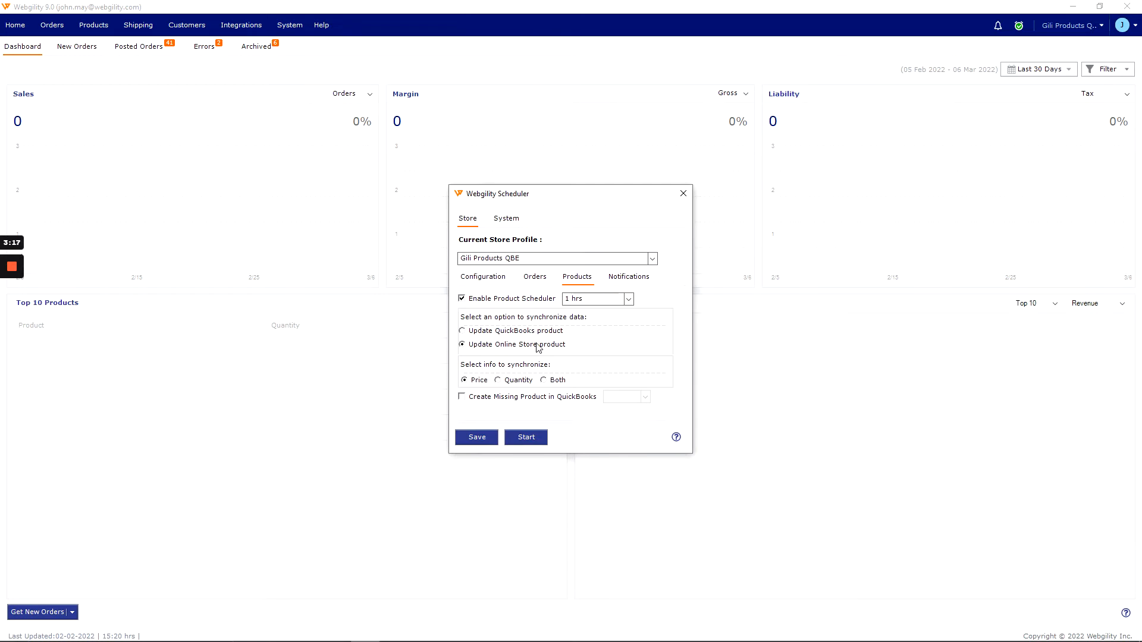
left_click(543, 380)
left_click(600, 300)
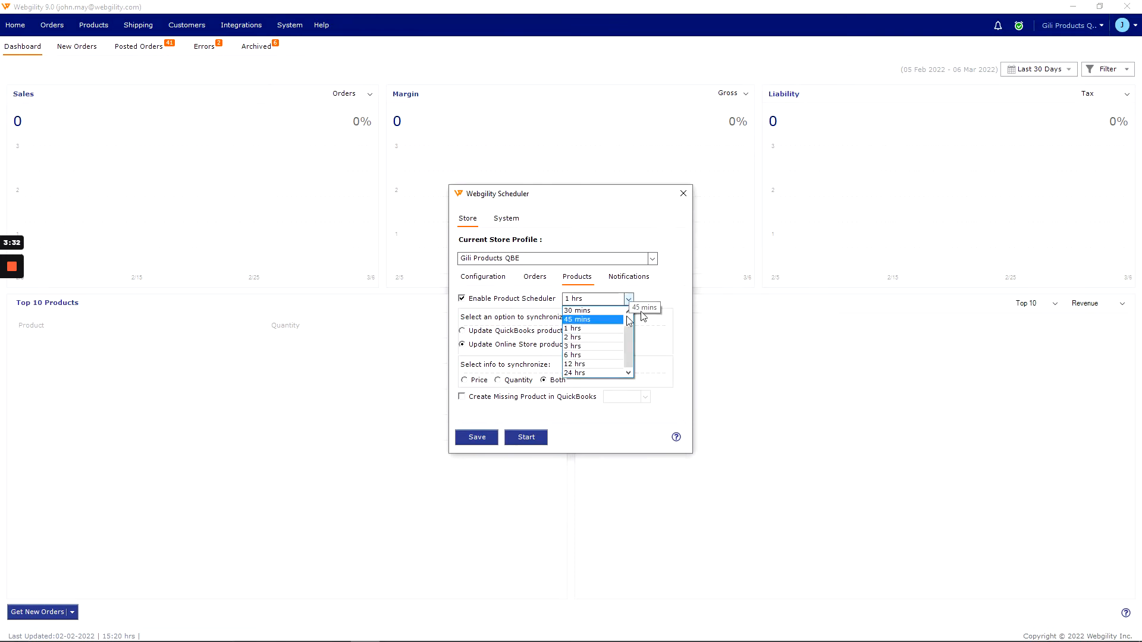
left_click(664, 298)
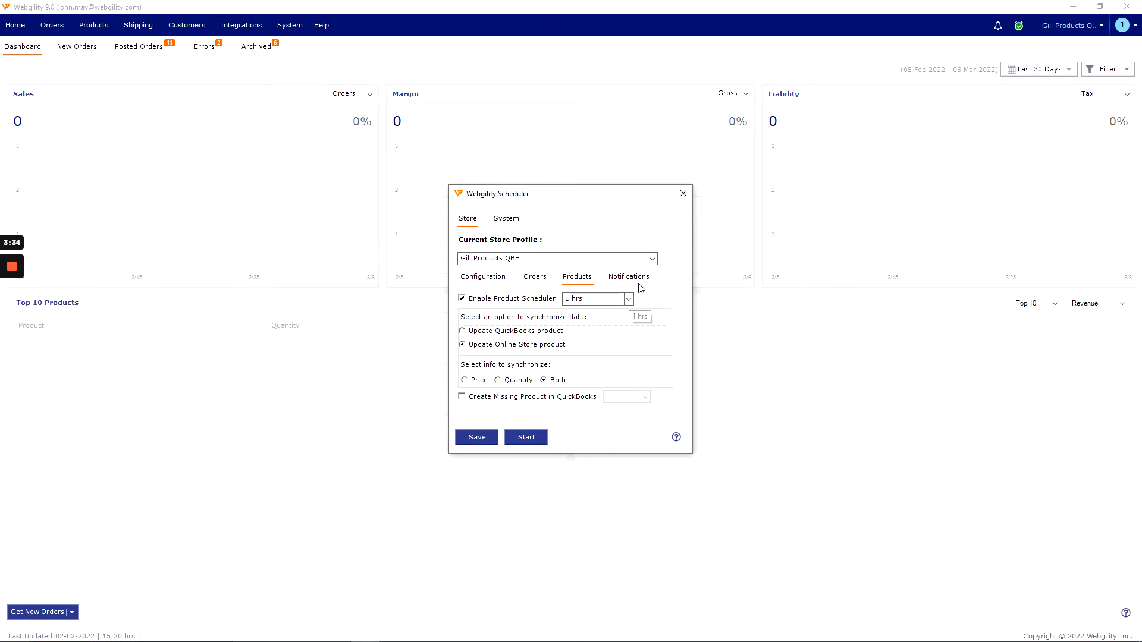
Step: Turn Hide Notifications on and back off in the store's notification settings
left_click(636, 279)
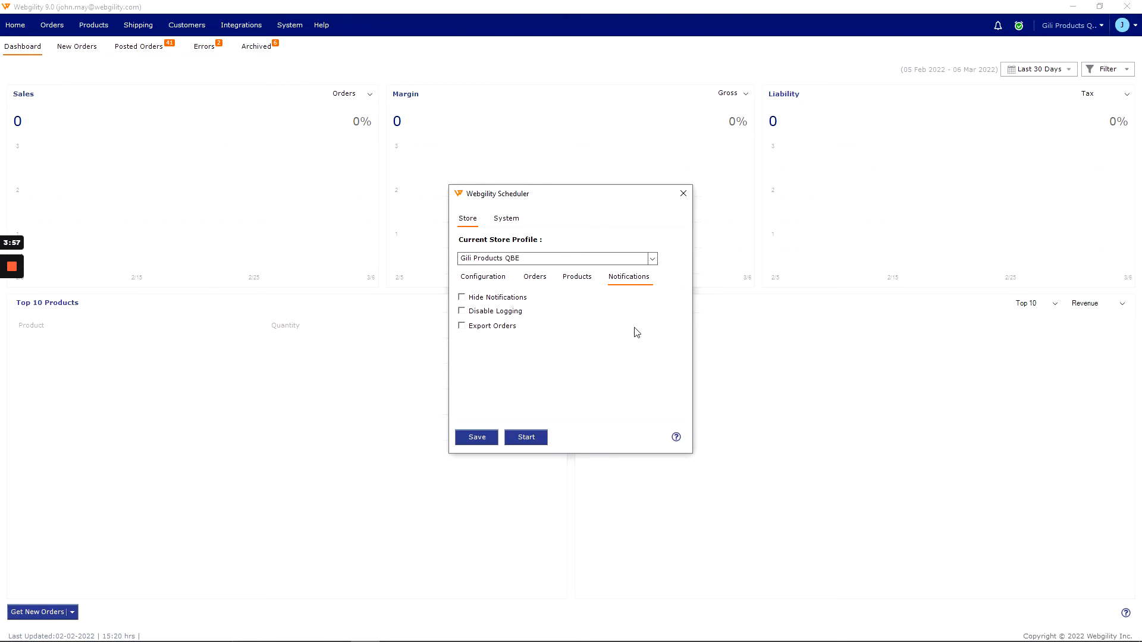
left_click(502, 300)
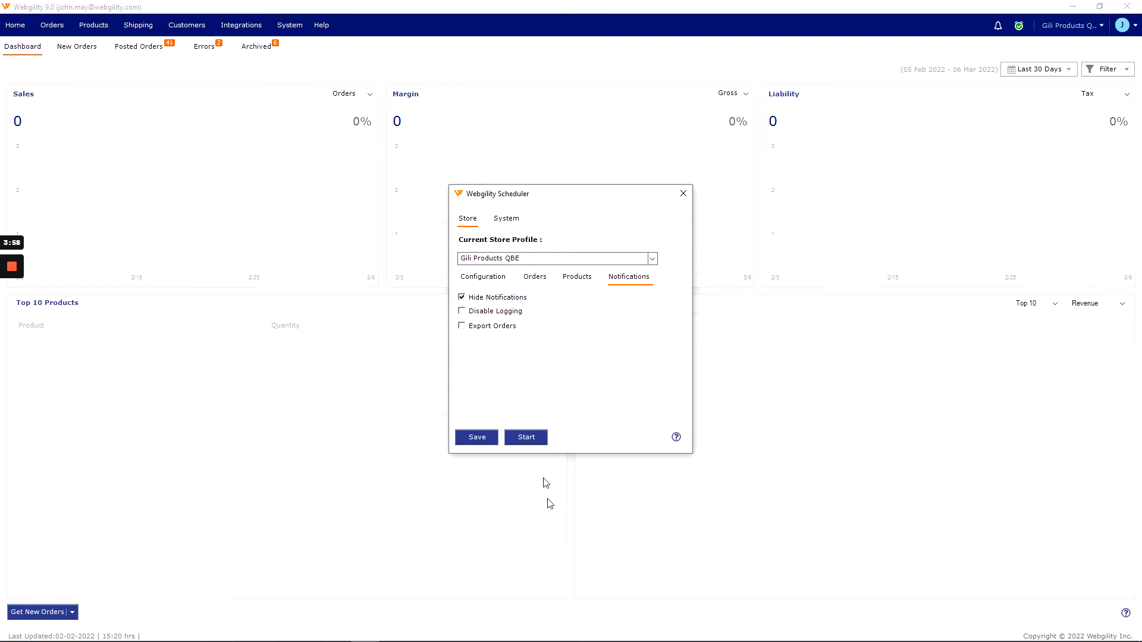
left_click(501, 300)
Step: Enable running the scheduler on startup, sending its activity report and automatic backup of the Webgility database in the system settings
left_click(517, 220)
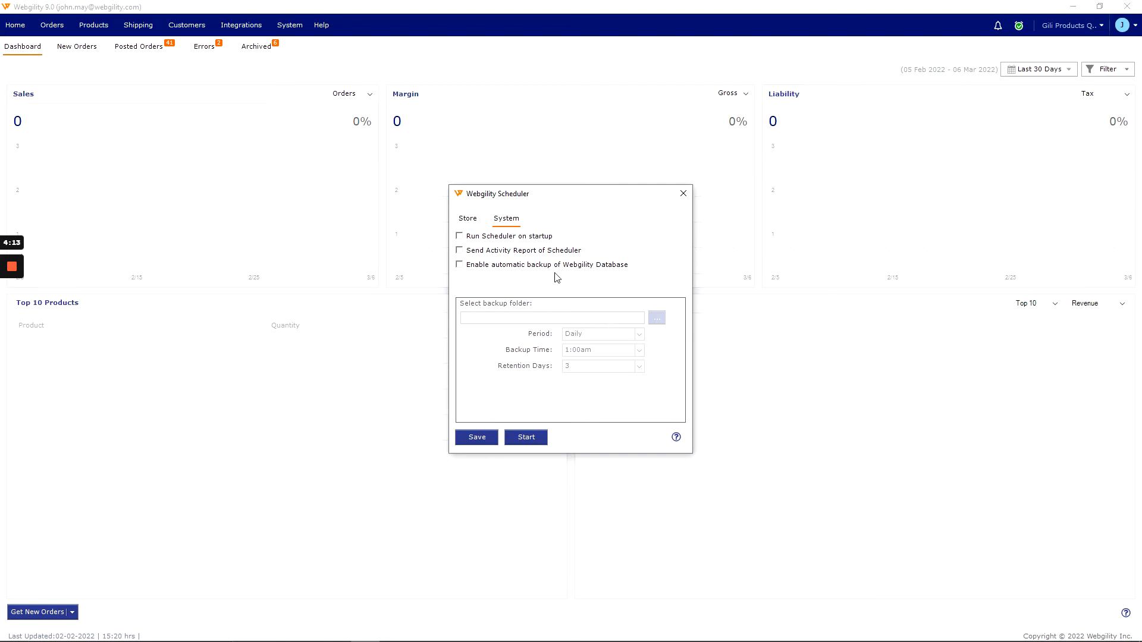
left_click(513, 238)
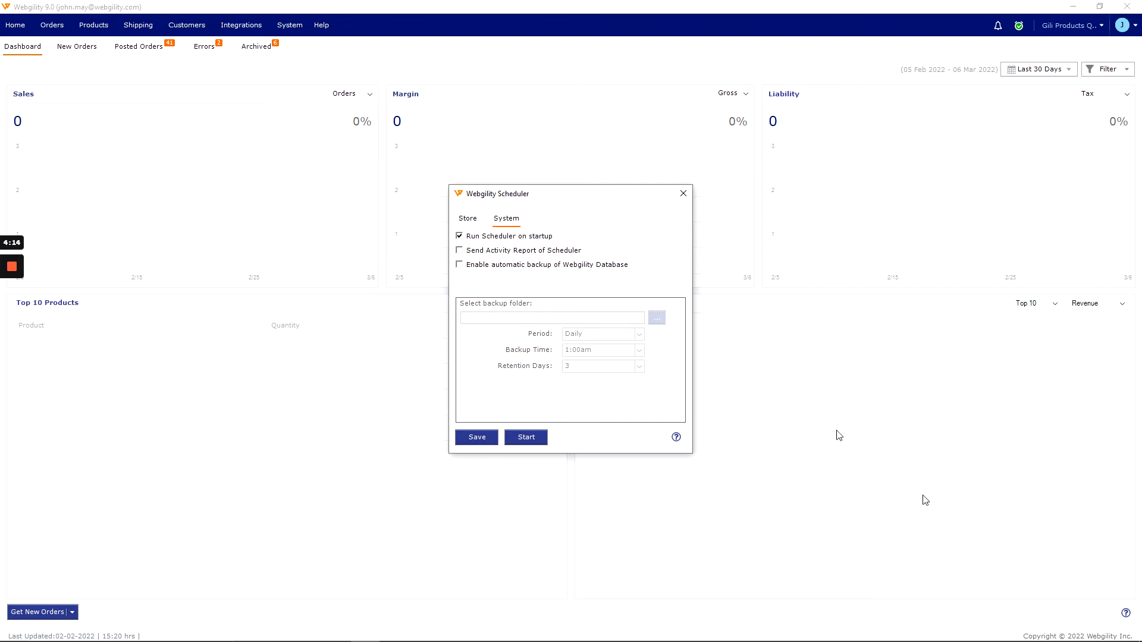
left_click(543, 252)
left_click(529, 266)
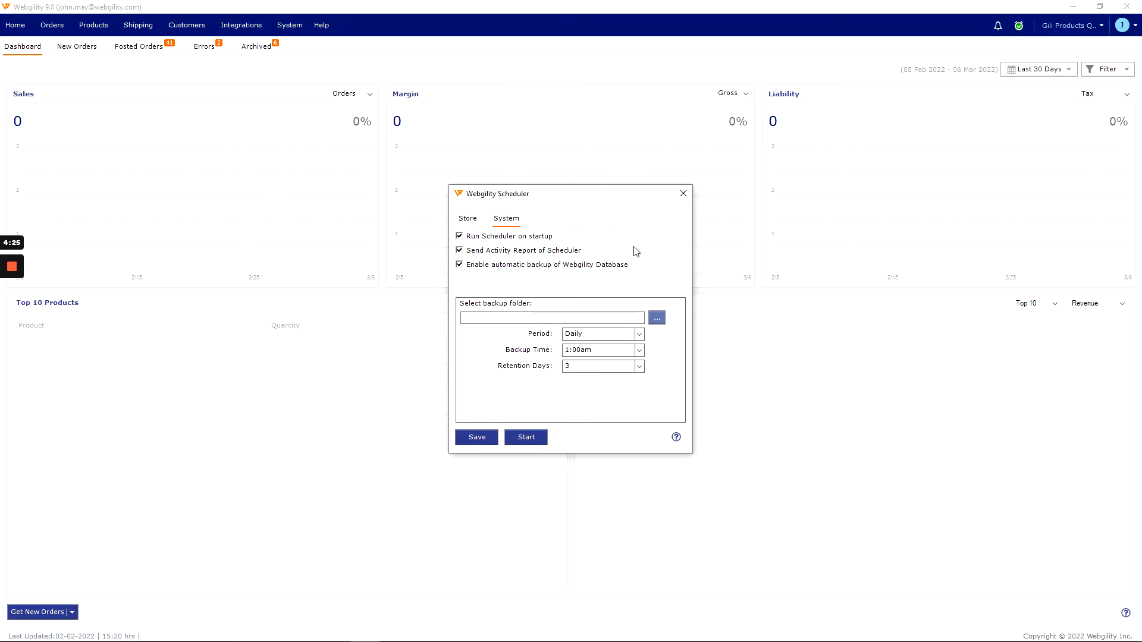
Step: Choose C:\Webgility as the folder for the automatic database backups
left_click(658, 319)
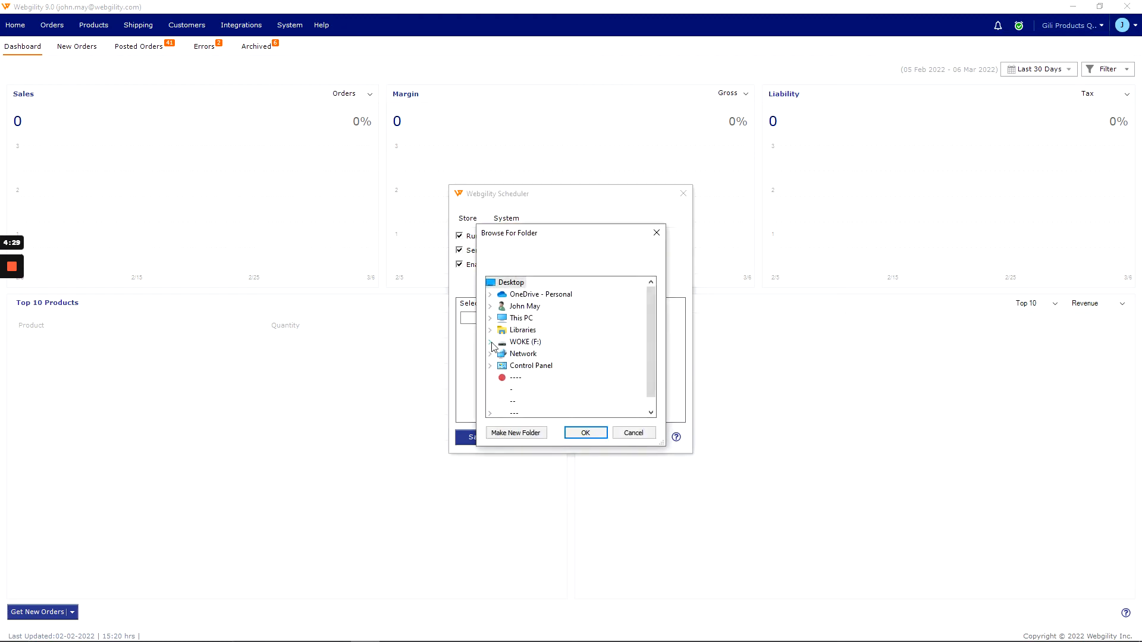
scroll(580, 354, "down", 1)
scroll(580, 355, "up", 1)
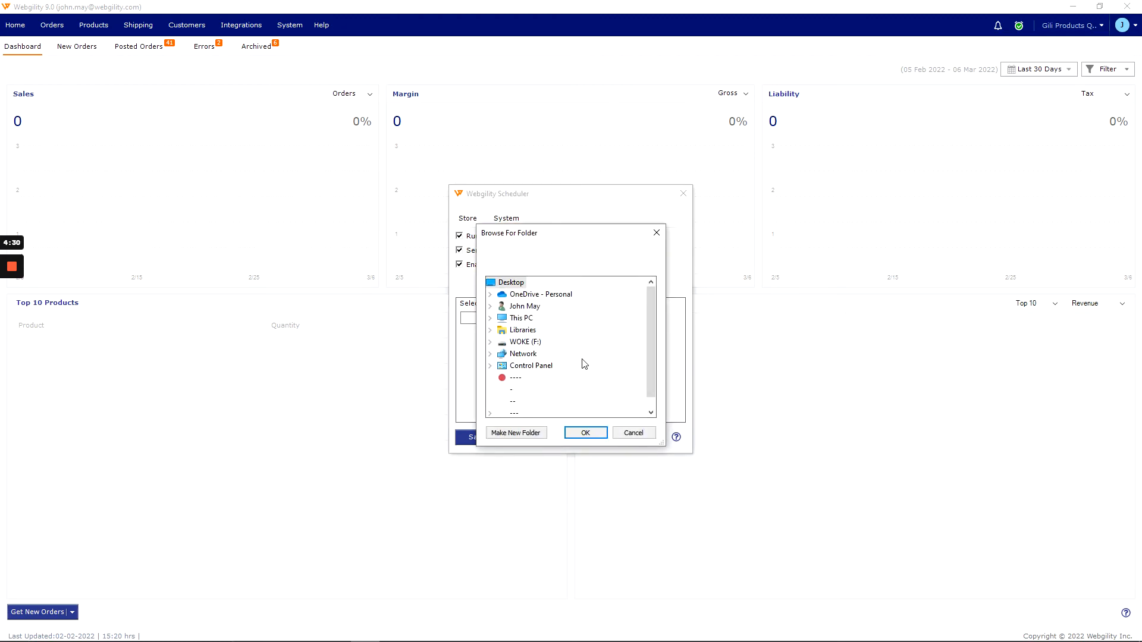
left_click(490, 318)
left_click(501, 377)
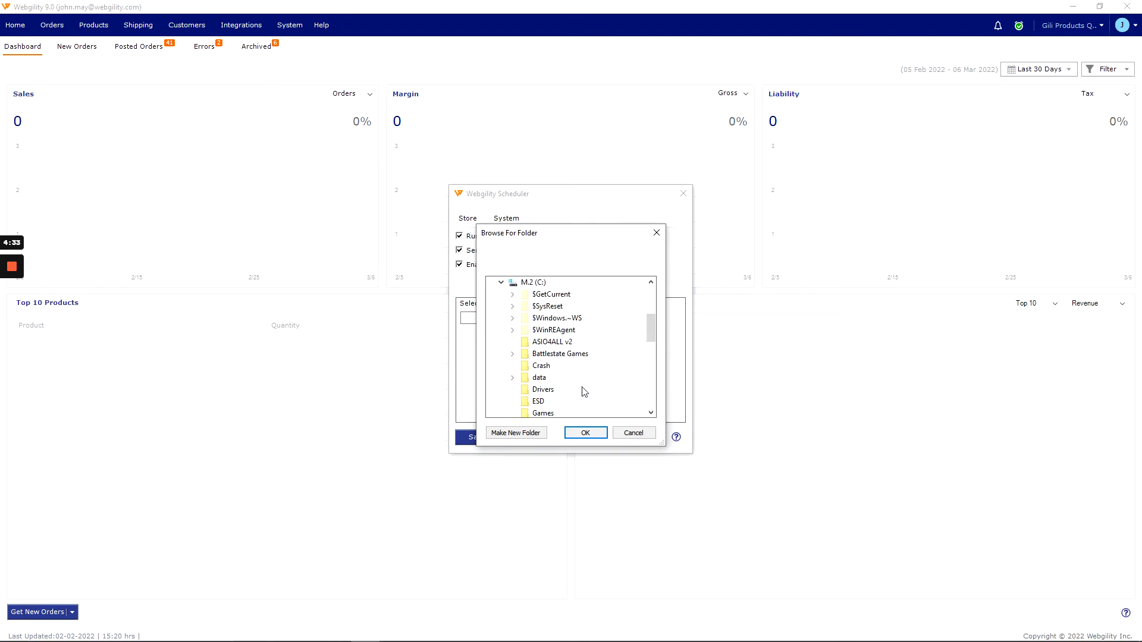
scroll(578, 380, "down", 3)
scroll(577, 381, "down", 3)
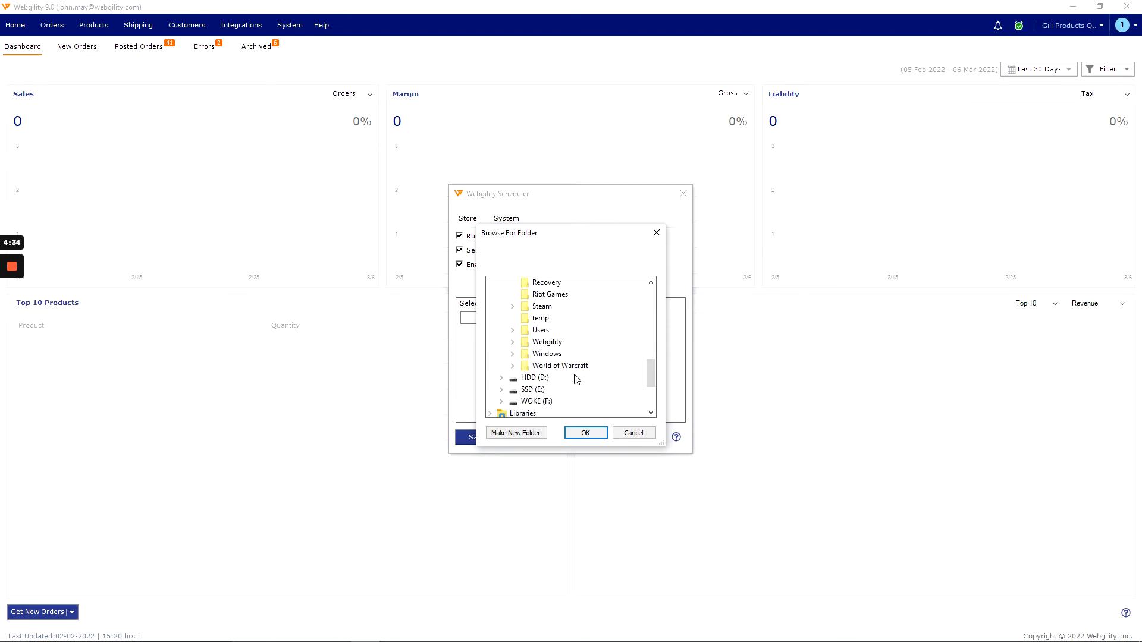
double_click(535, 342)
left_click(585, 433)
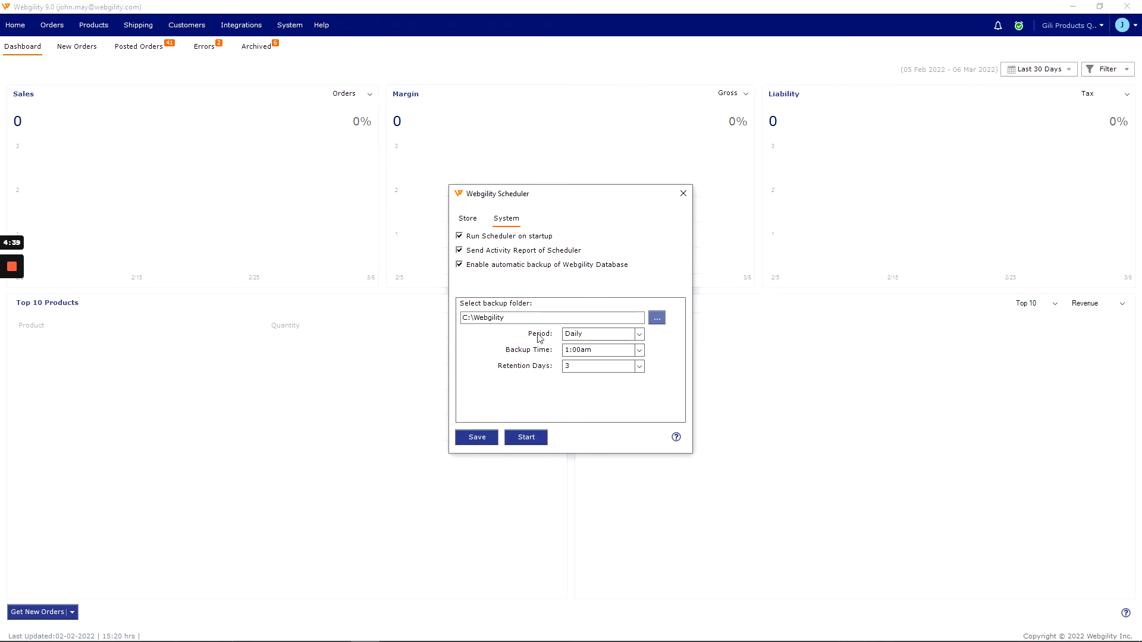
Step: Keep the backup retention at 3 days and save the scheduler settings
left_click(591, 371)
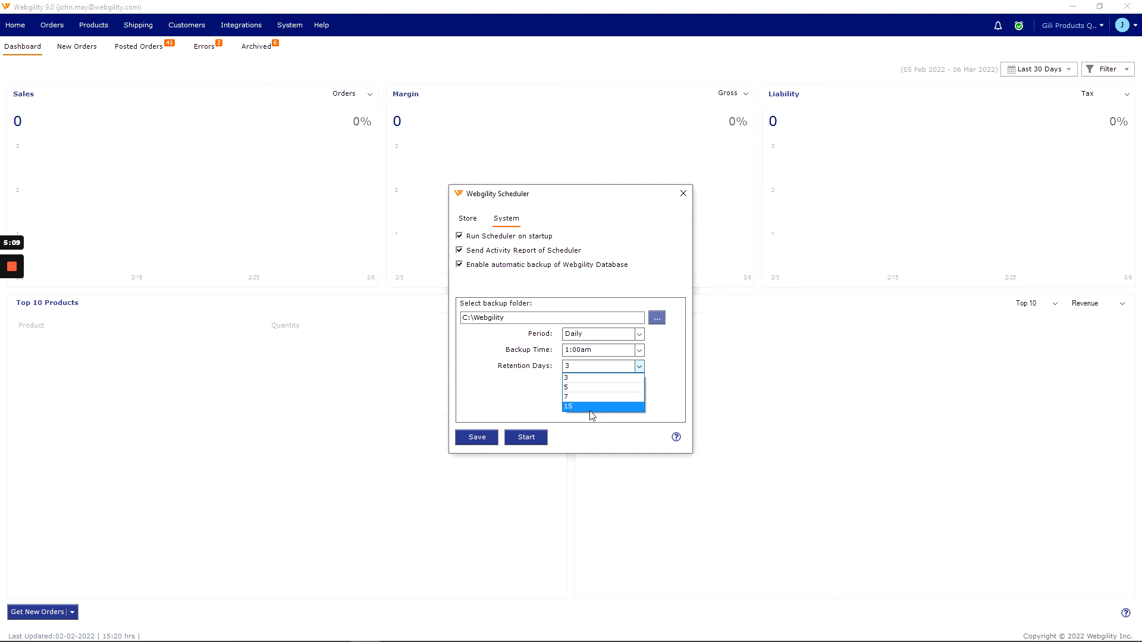
left_click(577, 275)
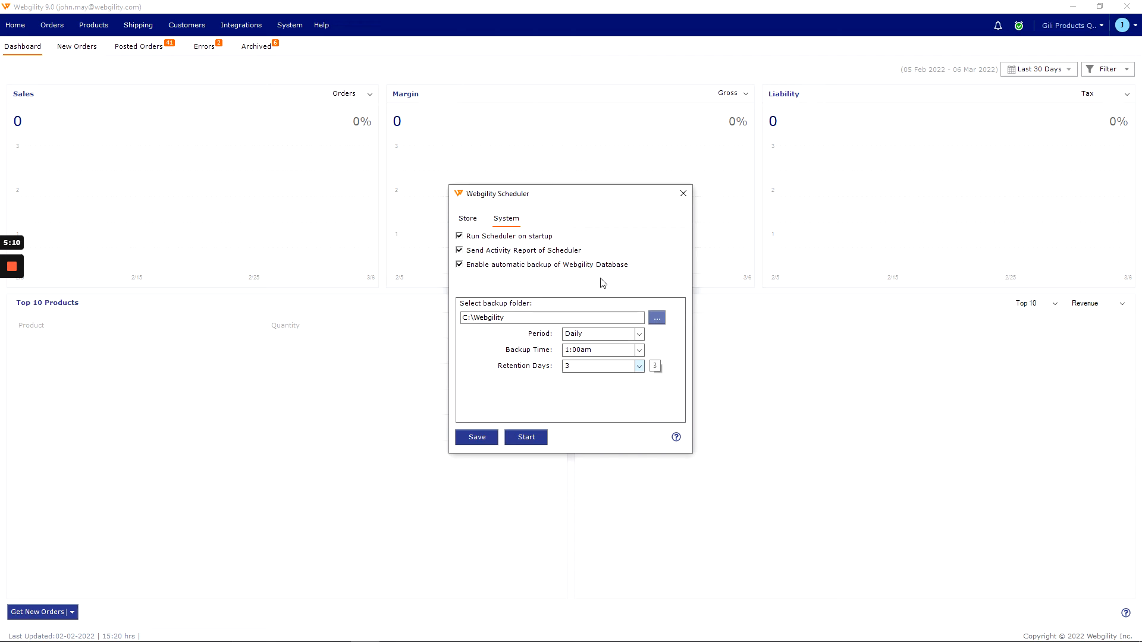
left_click(478, 440)
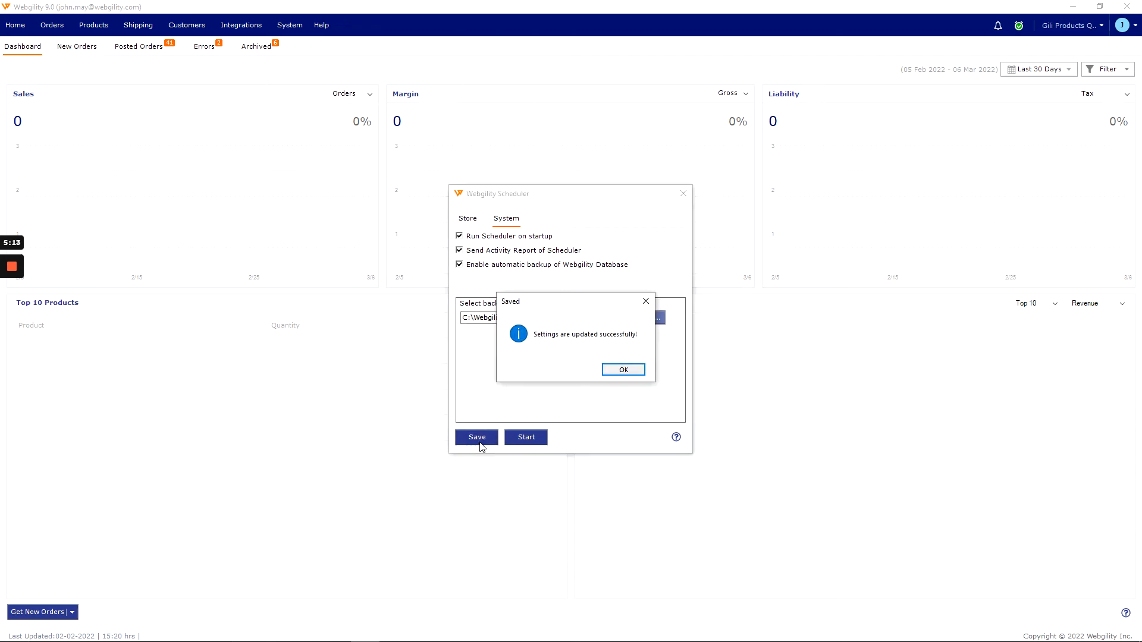
left_click(623, 370)
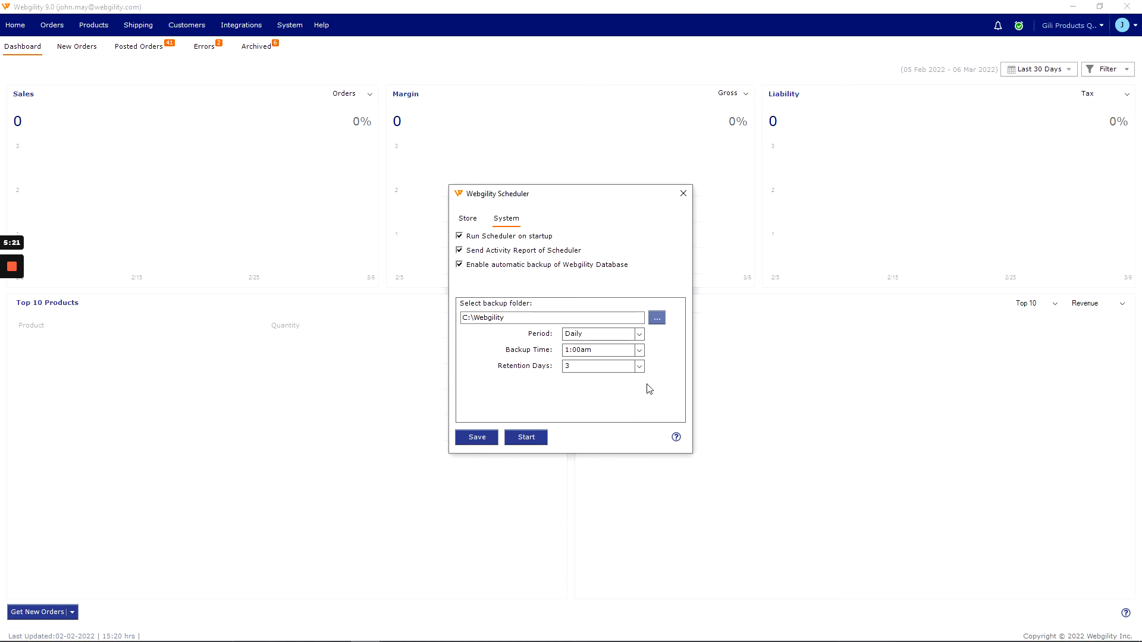
Step: Examine the scheduler's settings, start, stop and log commands available from the Windows notification area
left_click(1041, 632)
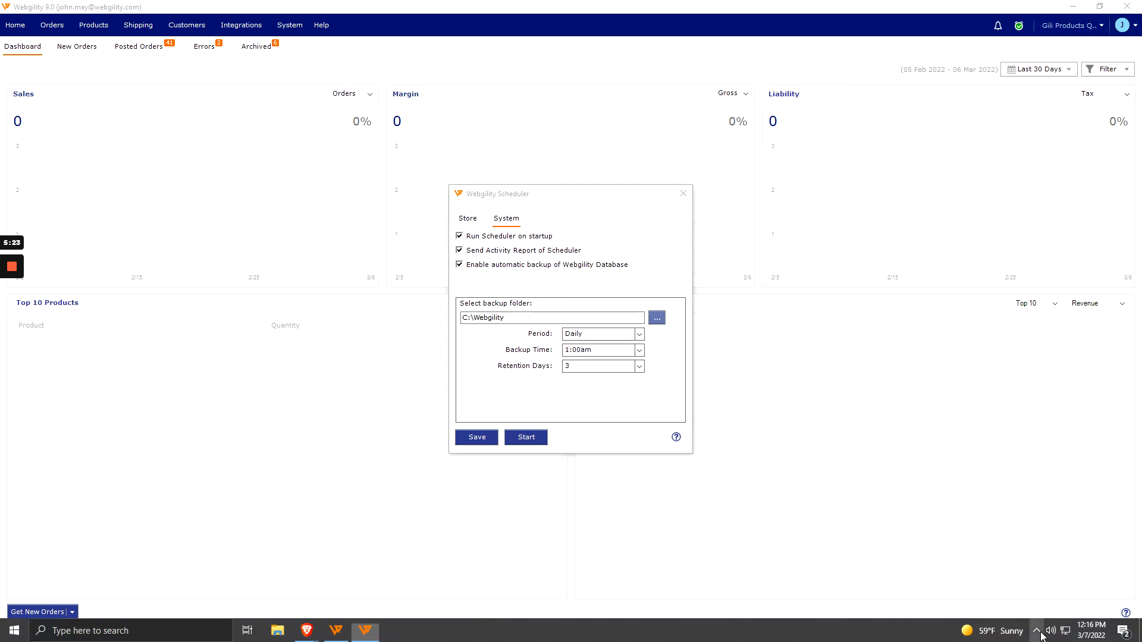
right_click(1072, 583)
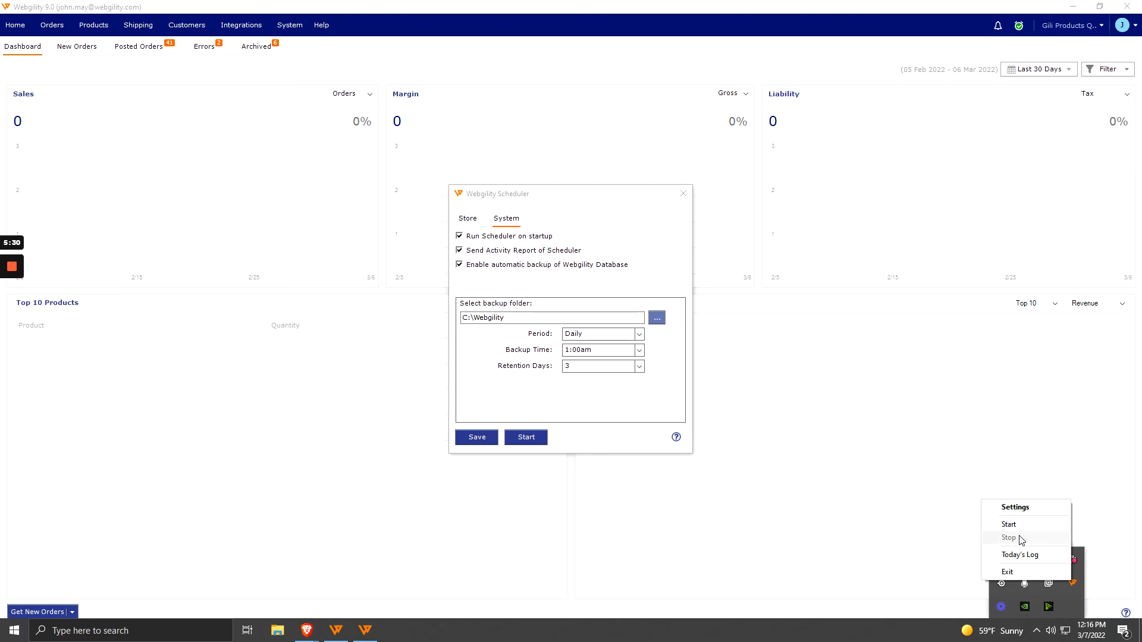
left_click(502, 402)
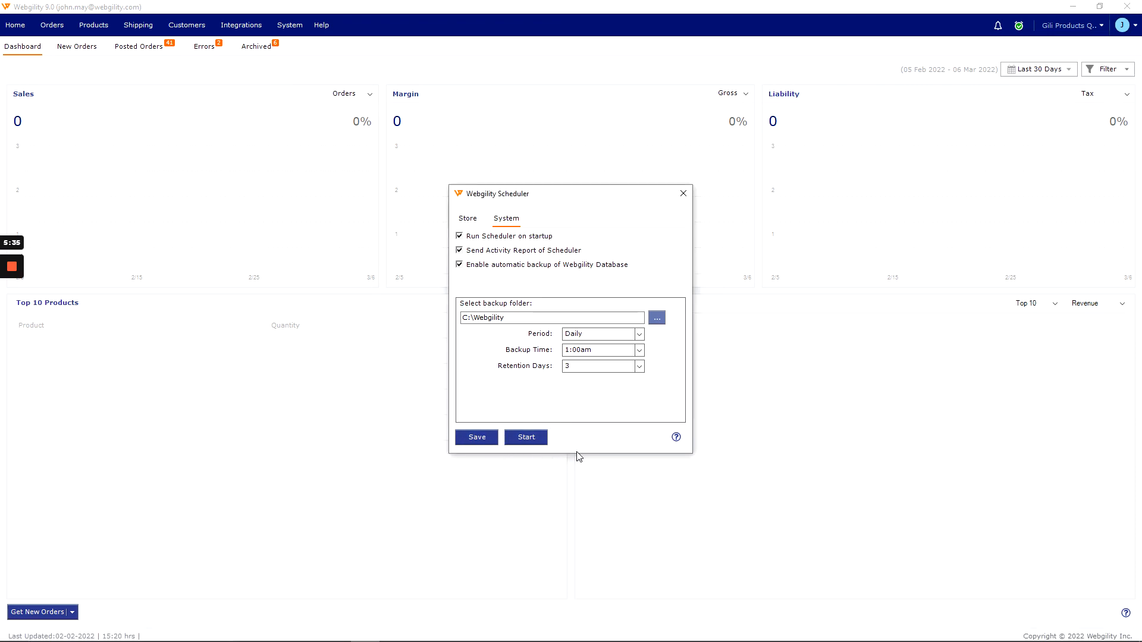
left_click(1037, 632)
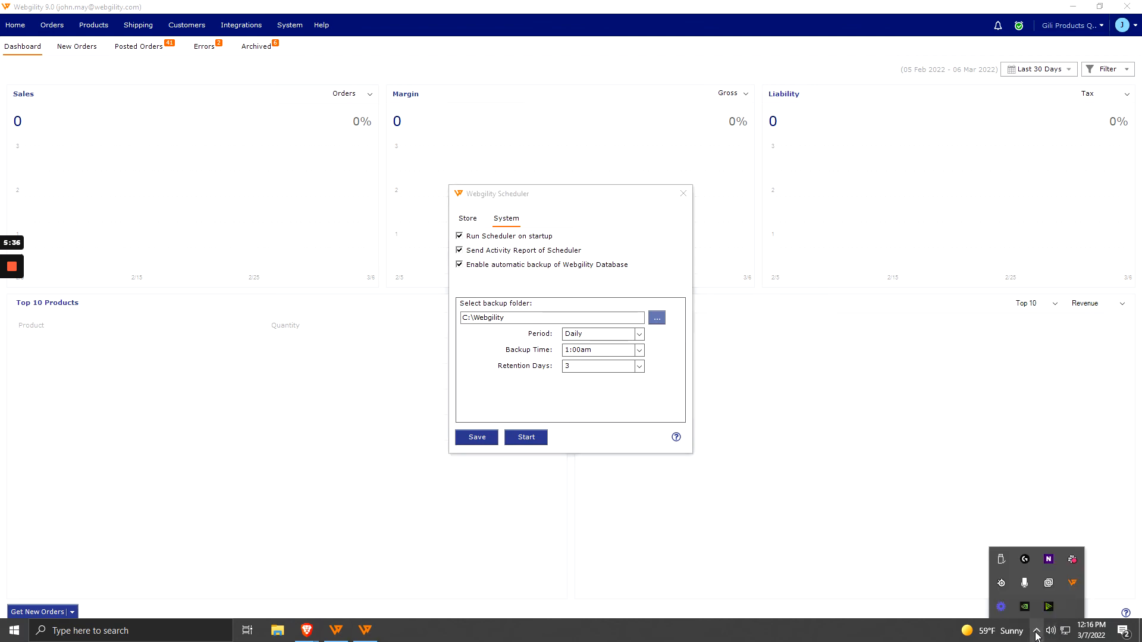
right_click(1072, 582)
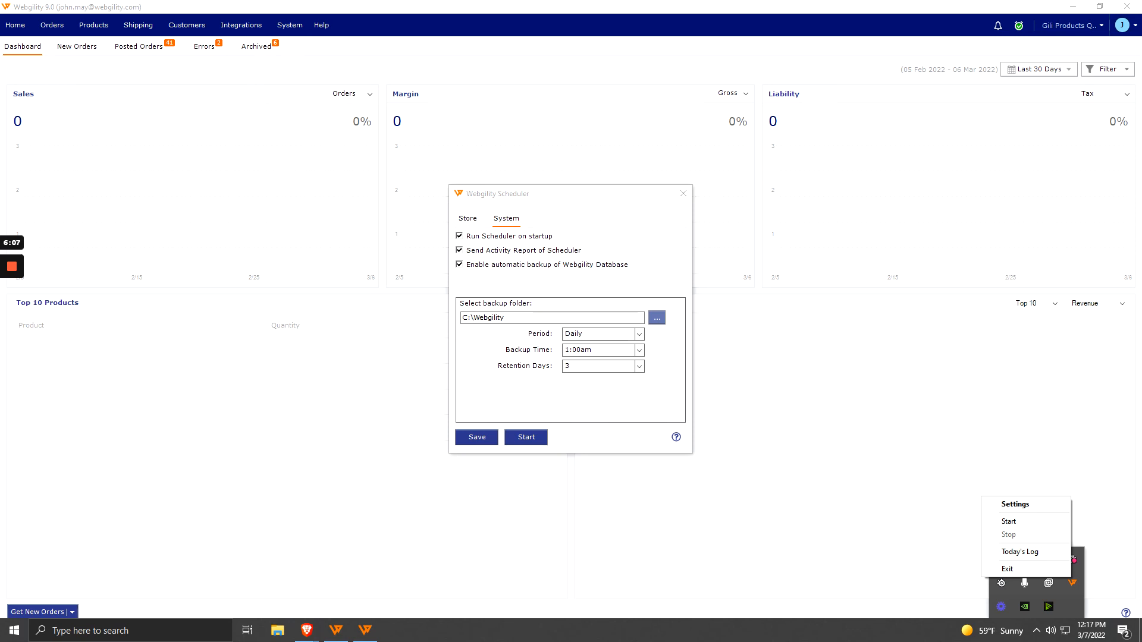
key("Escape")
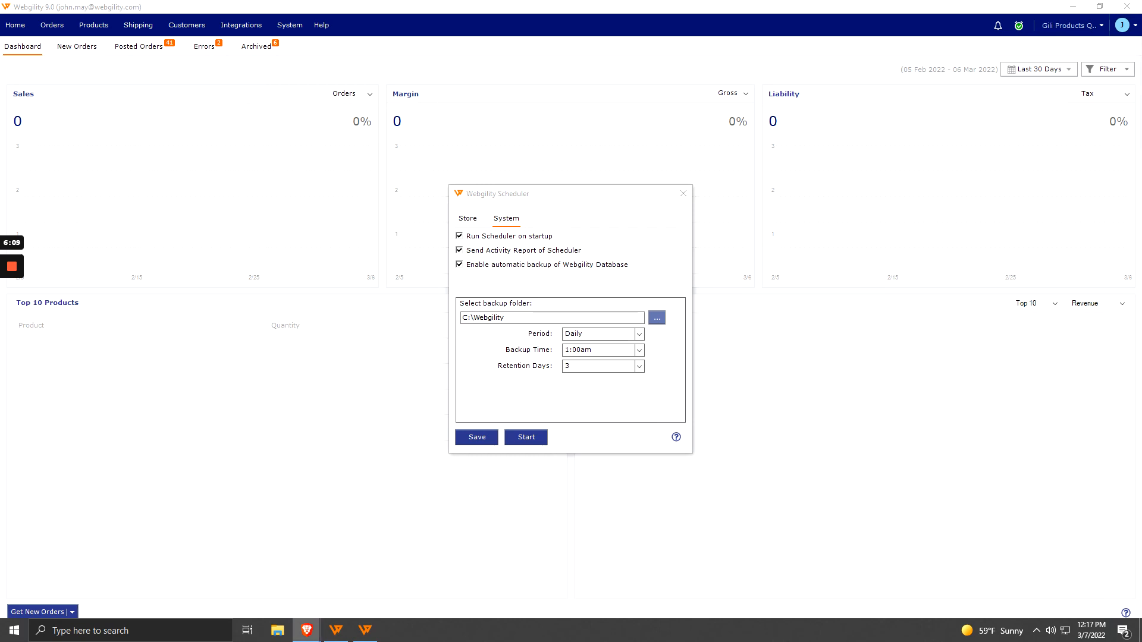